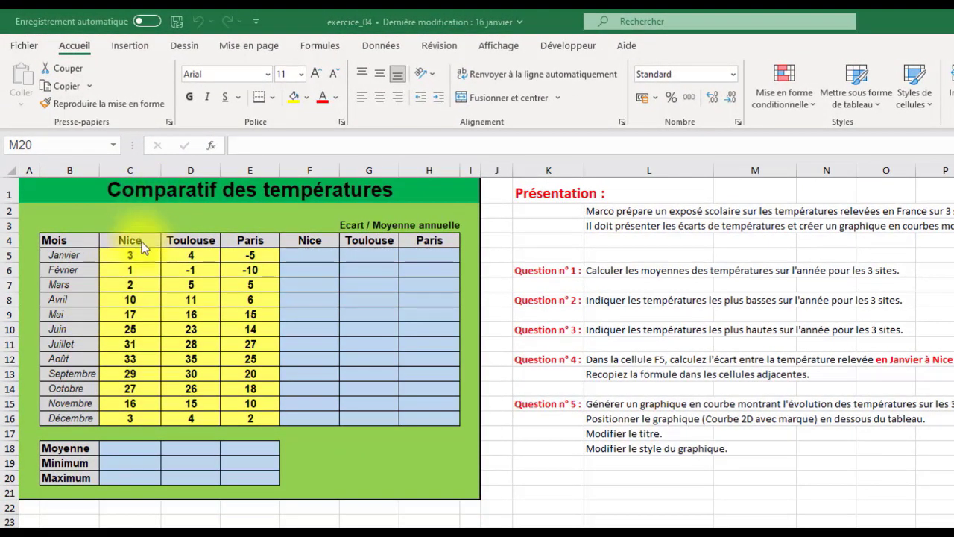
Calculate Nice's average temperature in cell C18 with MOYENNE over the range C5:C16.
click(134, 448)
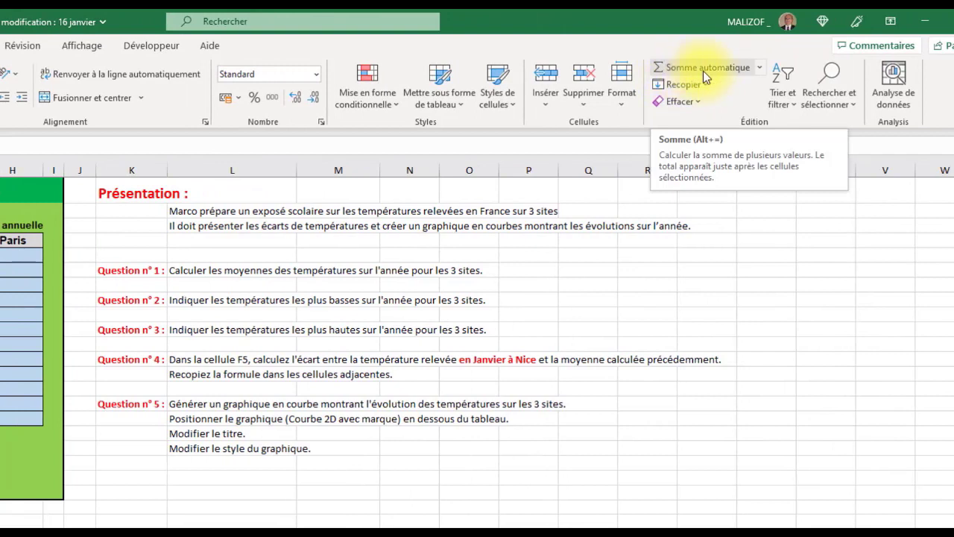
click(759, 68)
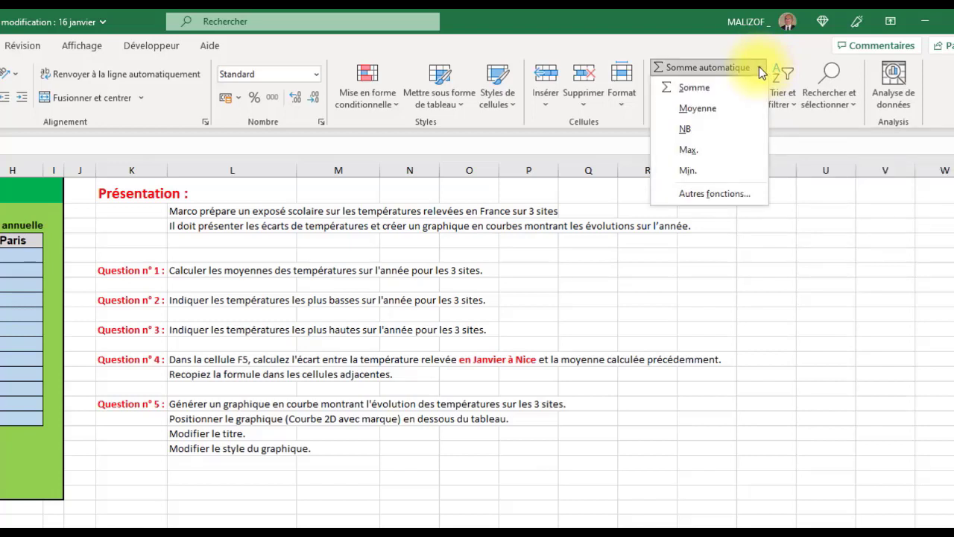
click(717, 109)
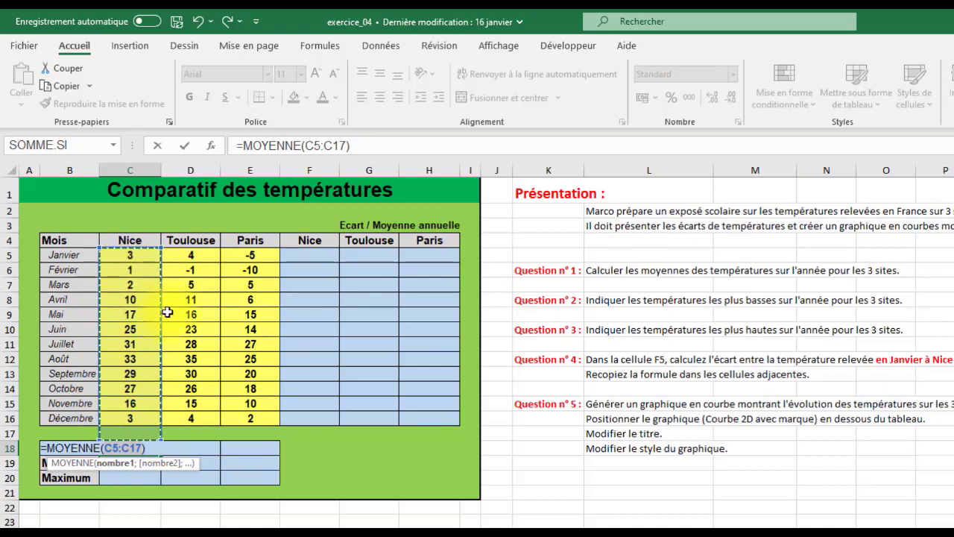
click(135, 254)
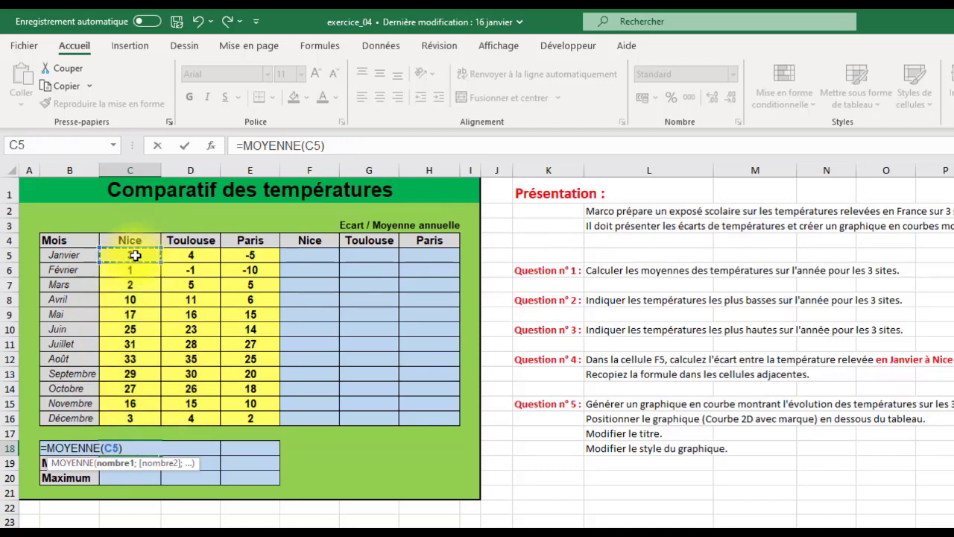
drag(135, 258, 135, 418)
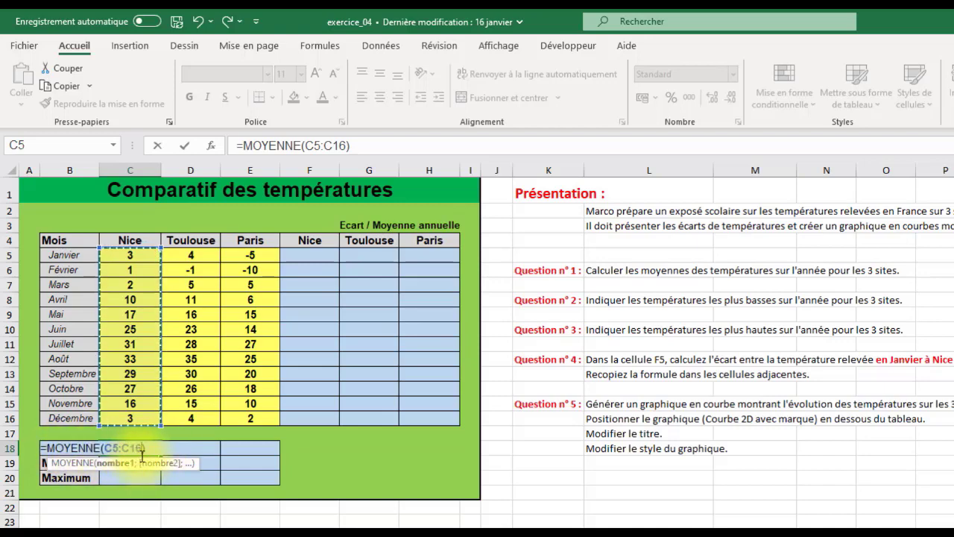
click(186, 149)
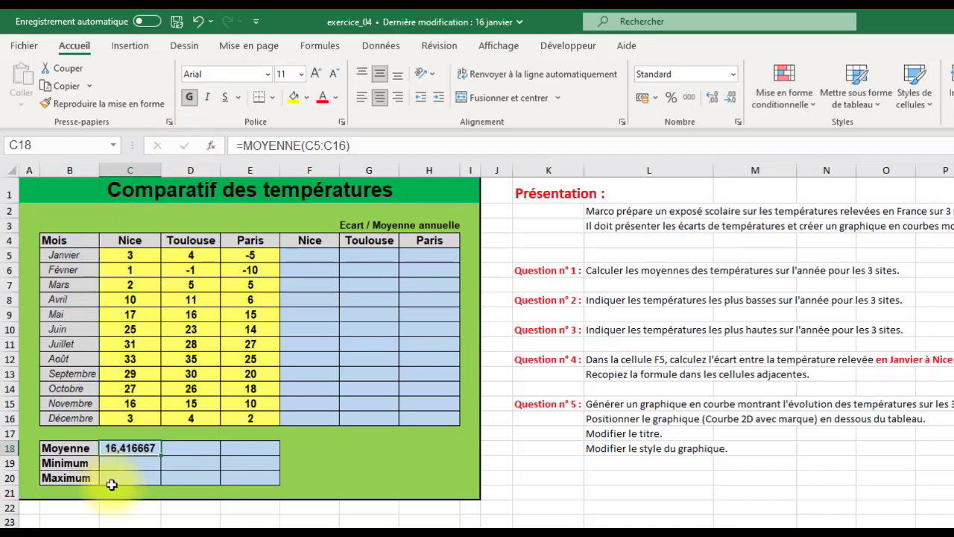
Format the Nice average in C18 to two decimals and copy its formula across to D18:E18.
click(123, 455)
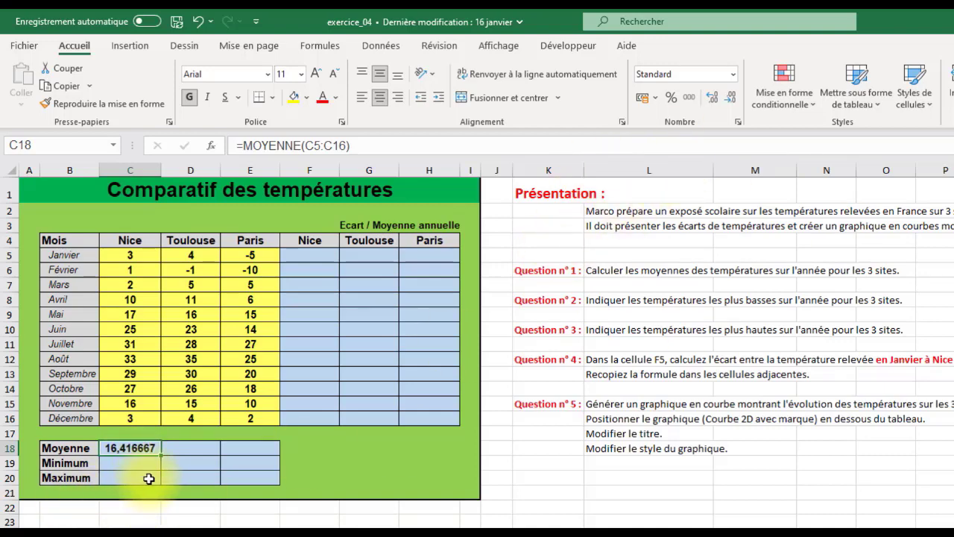
click(732, 100)
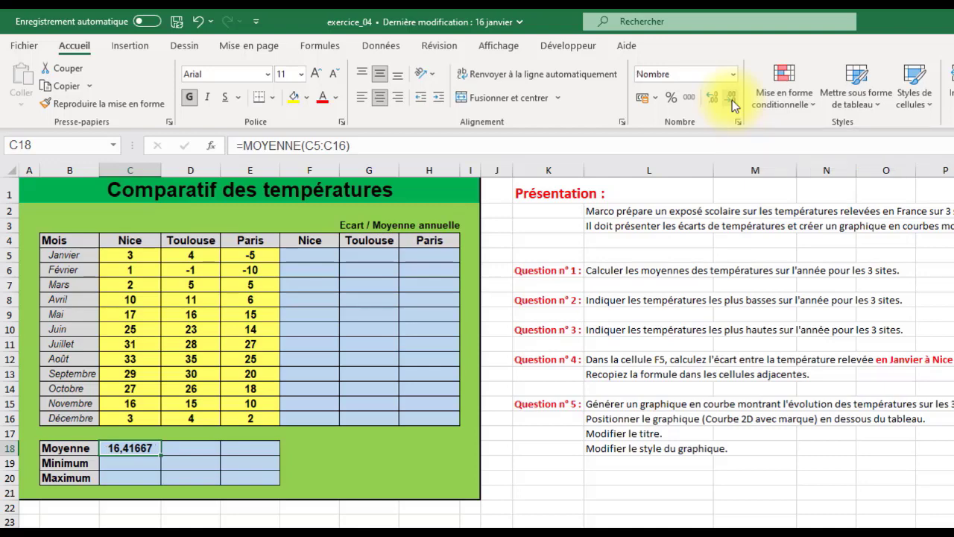
click(732, 100)
click(732, 100)
click(733, 100)
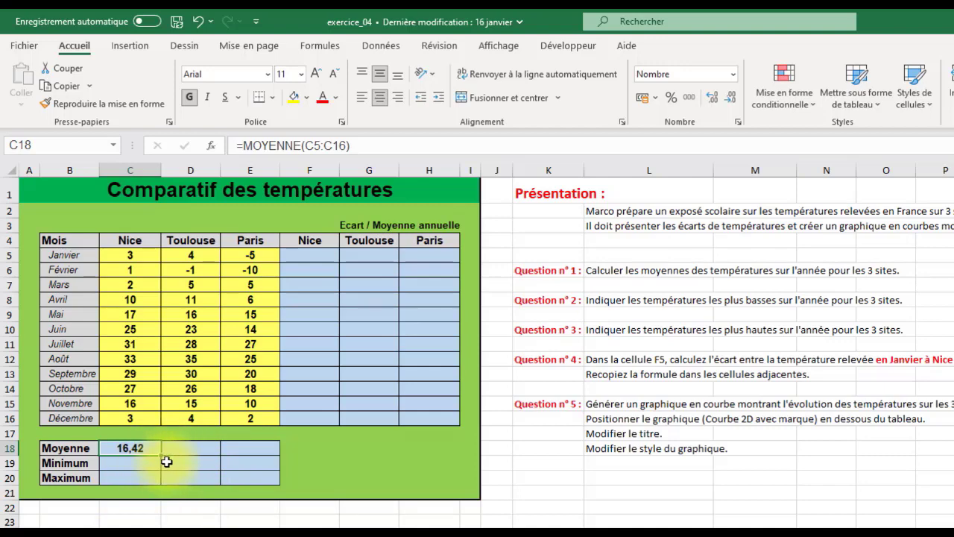
drag(160, 457, 267, 453)
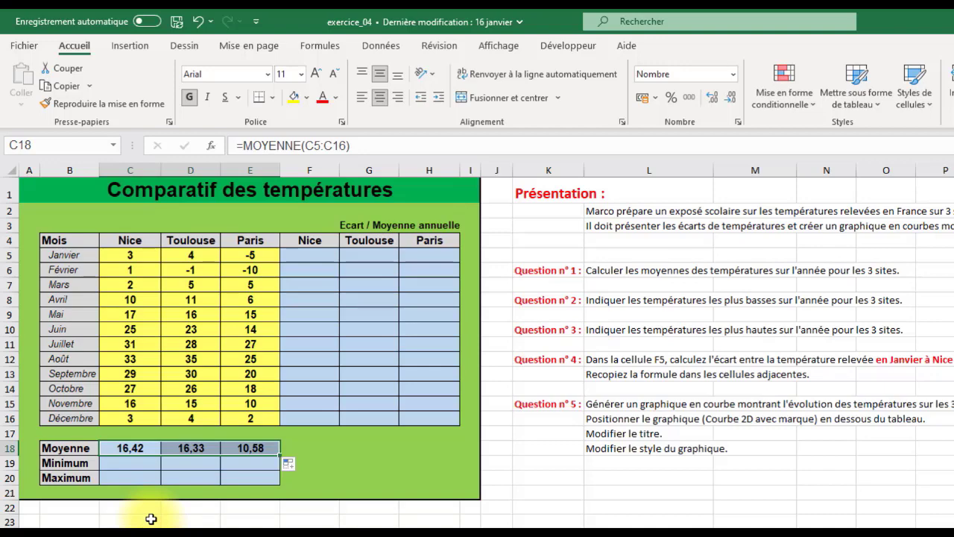
Fill C19:E19 with each city's MIN over rows 5 to 16, starting from =MIN(C5:C16), shown with two decimals.
click(139, 465)
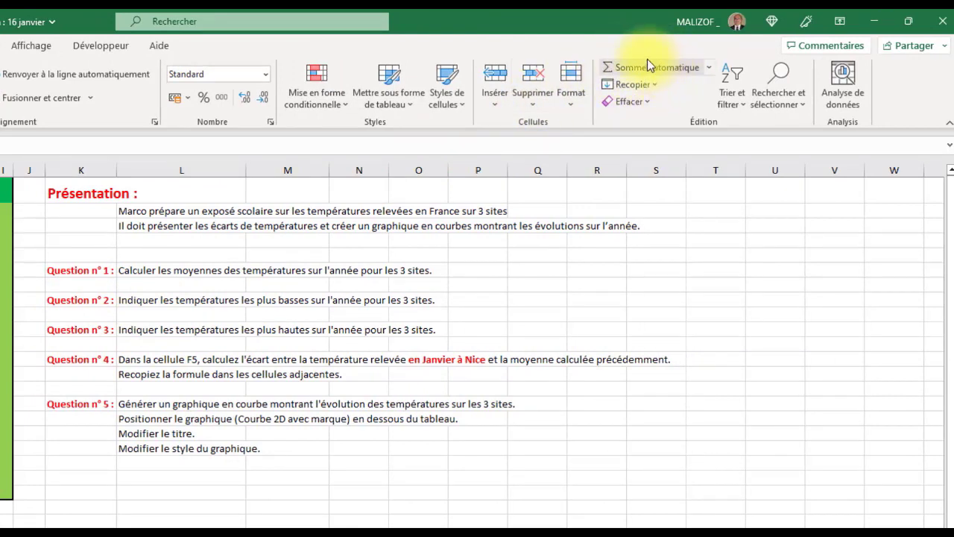
click(712, 68)
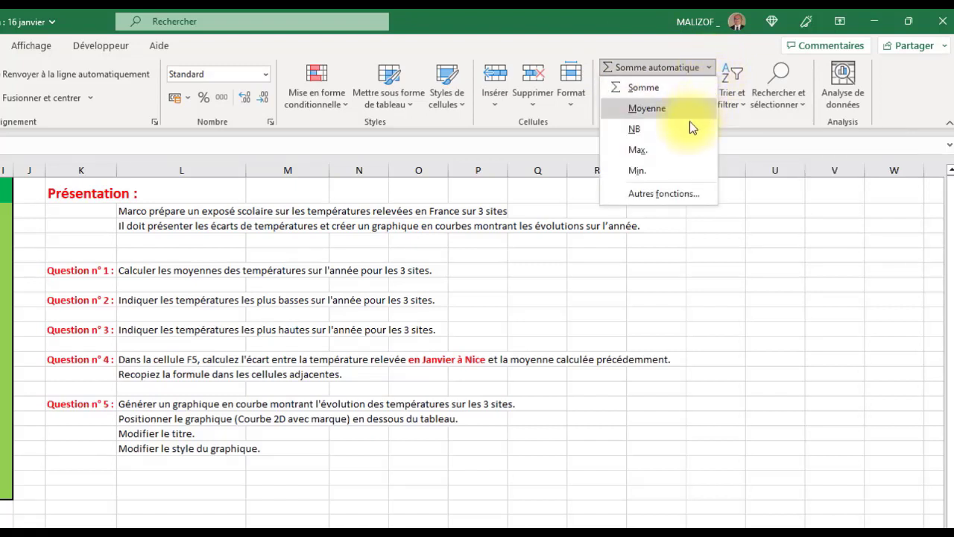
click(643, 170)
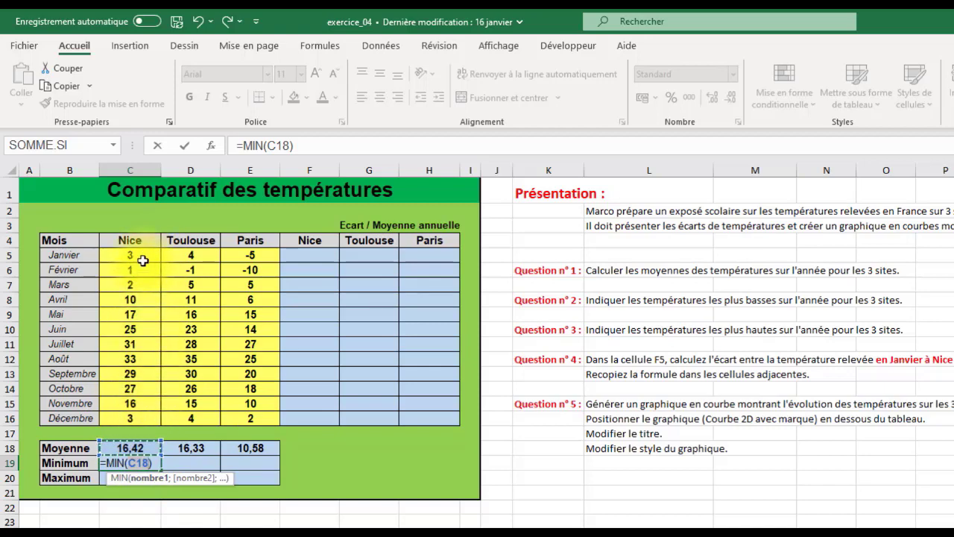
drag(142, 255, 140, 419)
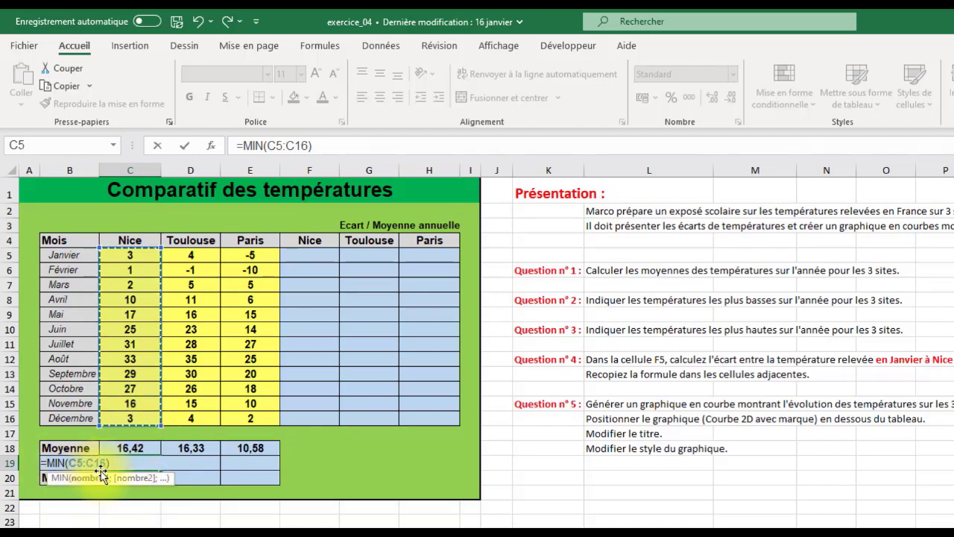
click(187, 147)
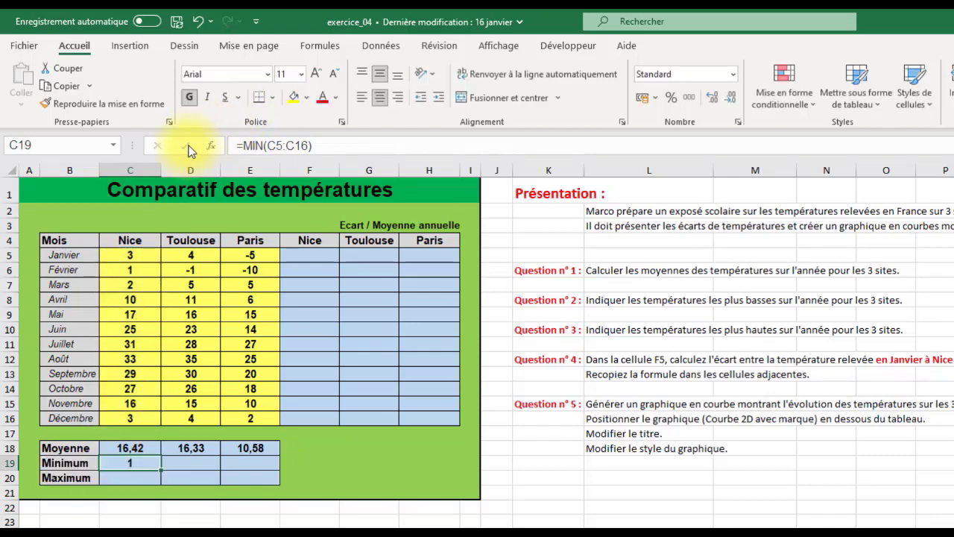
click(712, 103)
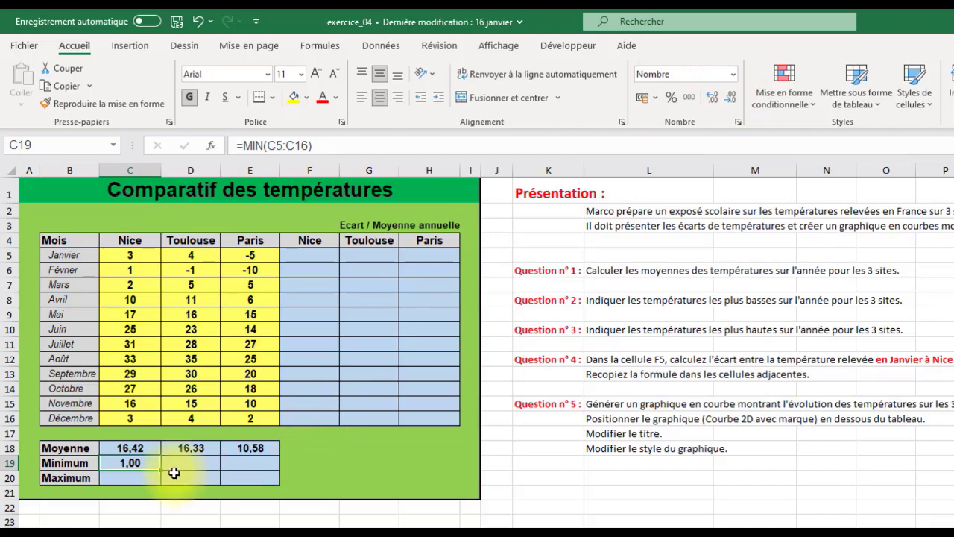
drag(160, 471, 280, 466)
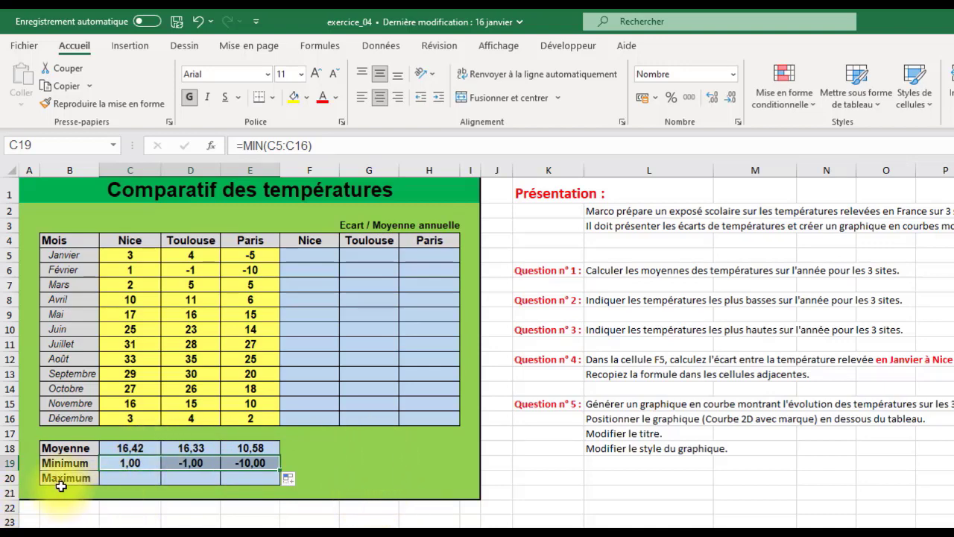
Calculate Nice's highest temperature in cell C20 with MAX over the range C5:C16.
click(132, 479)
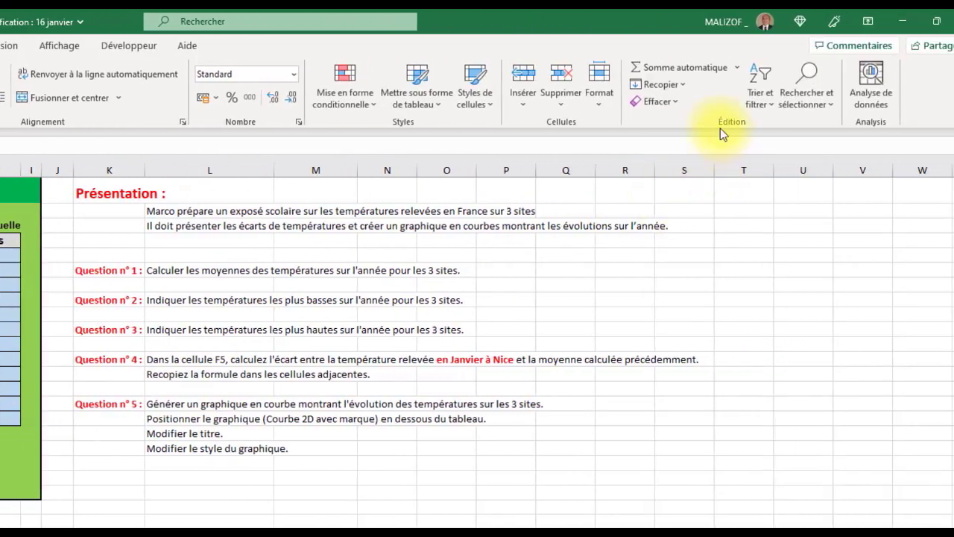
click(740, 70)
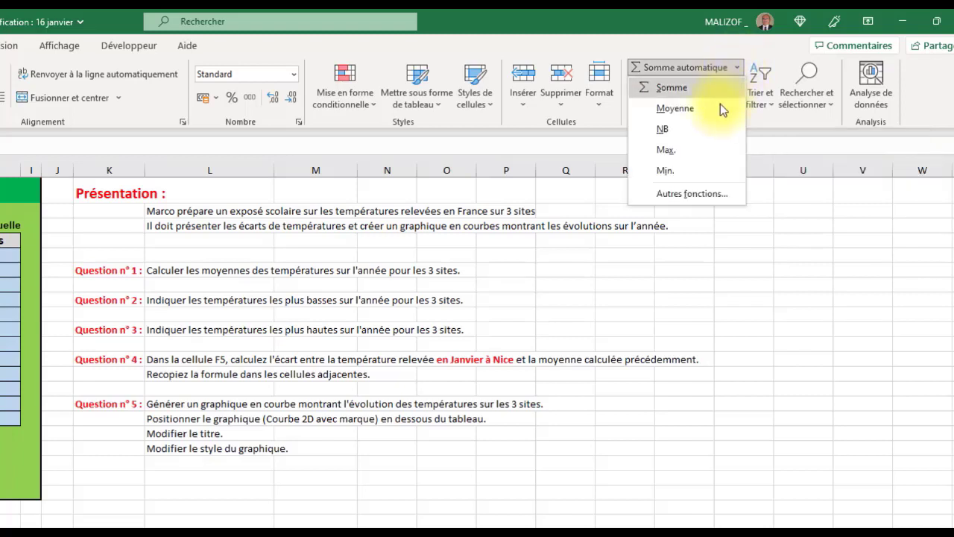
click(675, 149)
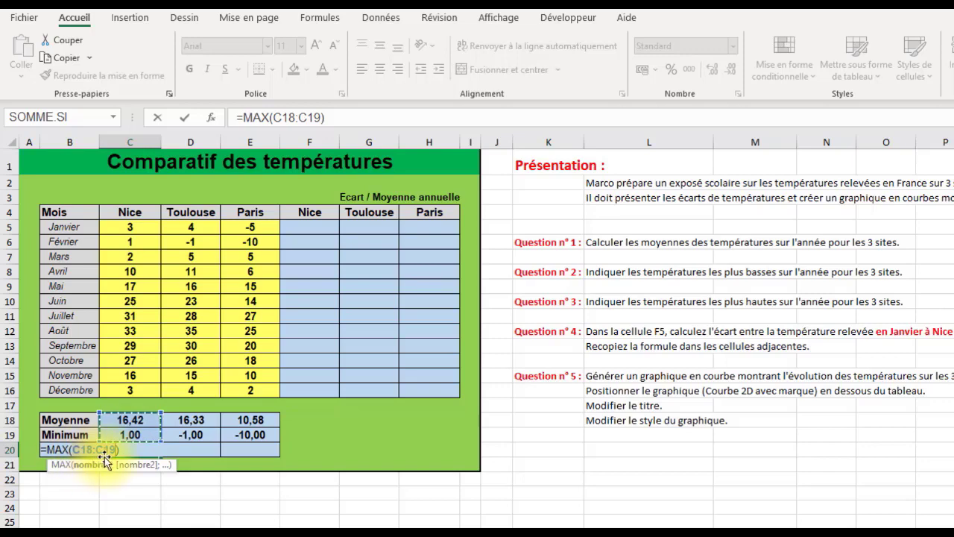
click(126, 452)
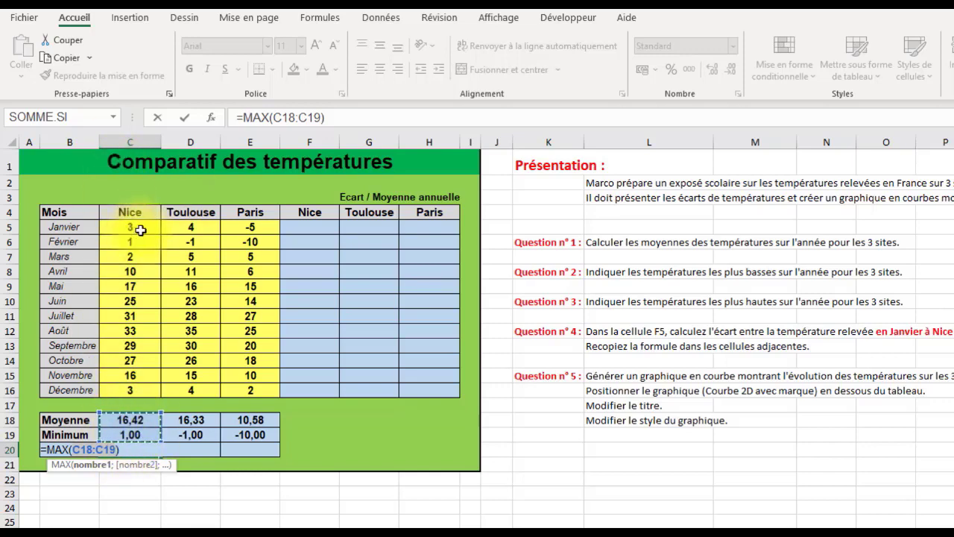
drag(145, 228, 149, 397)
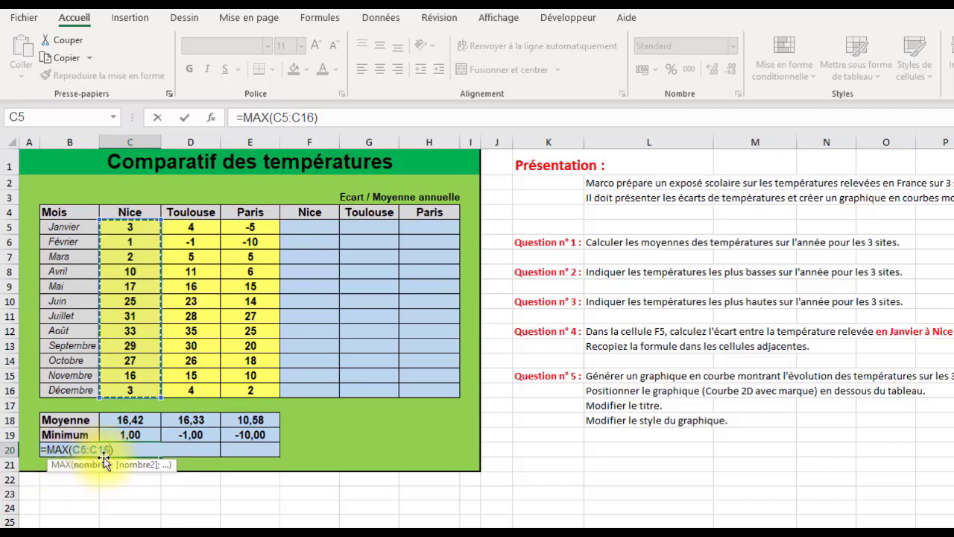
click(187, 118)
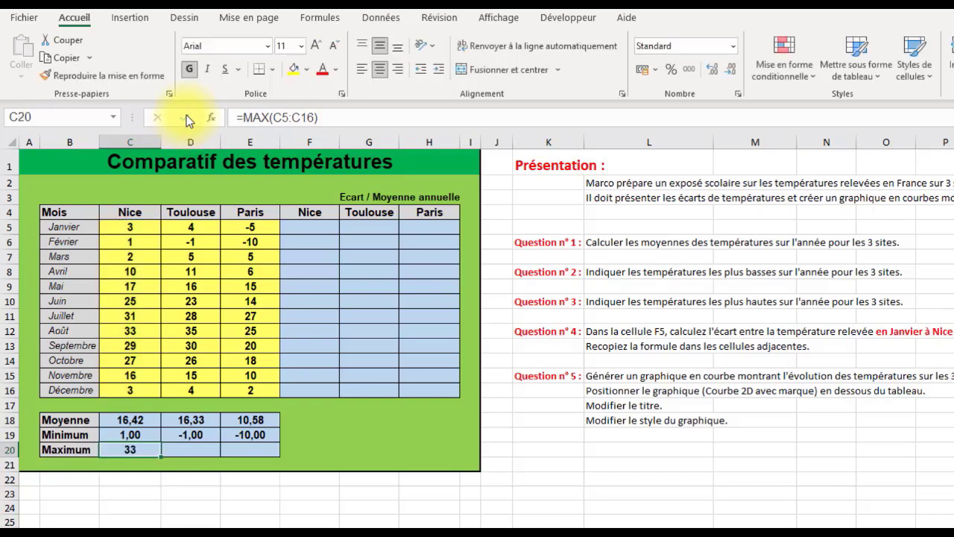
Format the Nice maximum in C20 to two decimals and copy its formula across to D20:E20.
click(713, 72)
click(713, 73)
click(713, 73)
click(714, 72)
click(713, 72)
click(714, 73)
click(713, 72)
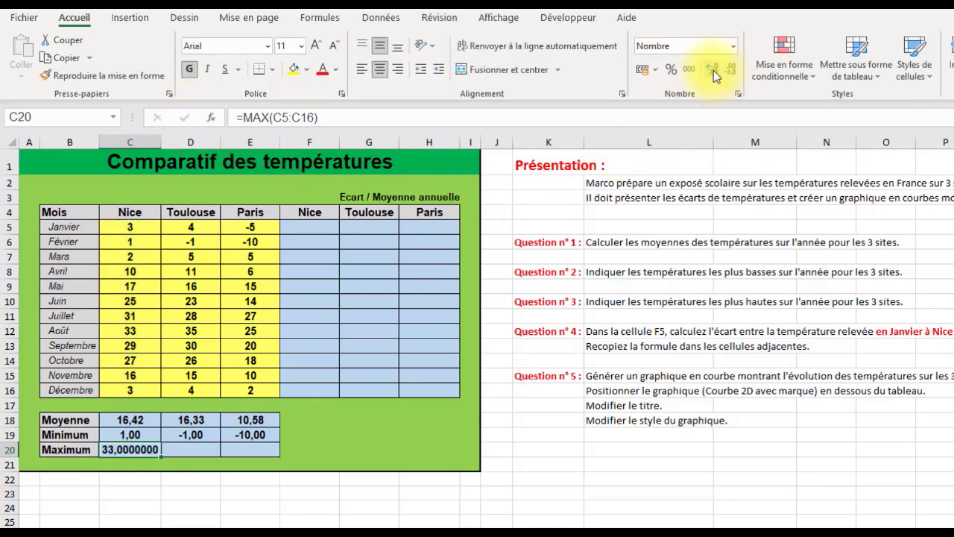
click(734, 70)
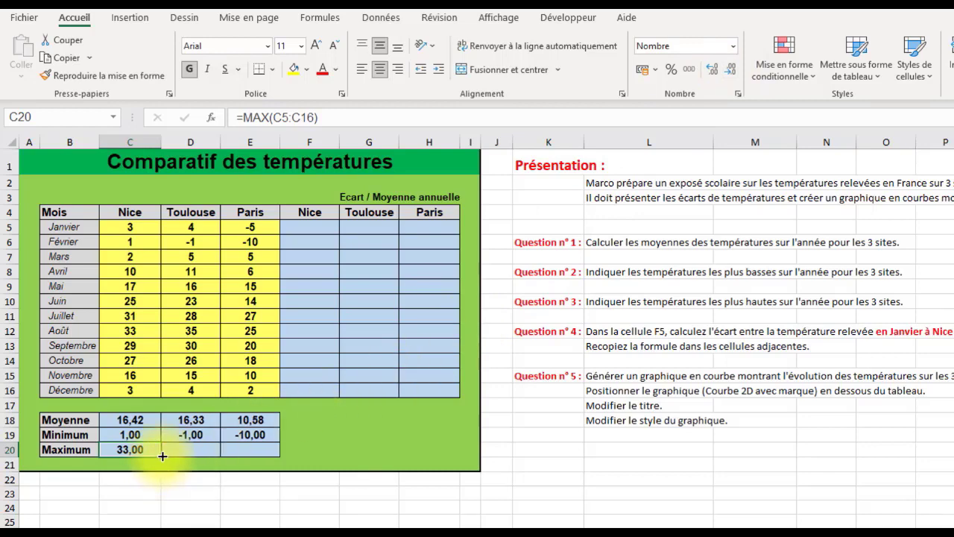
drag(162, 455, 266, 454)
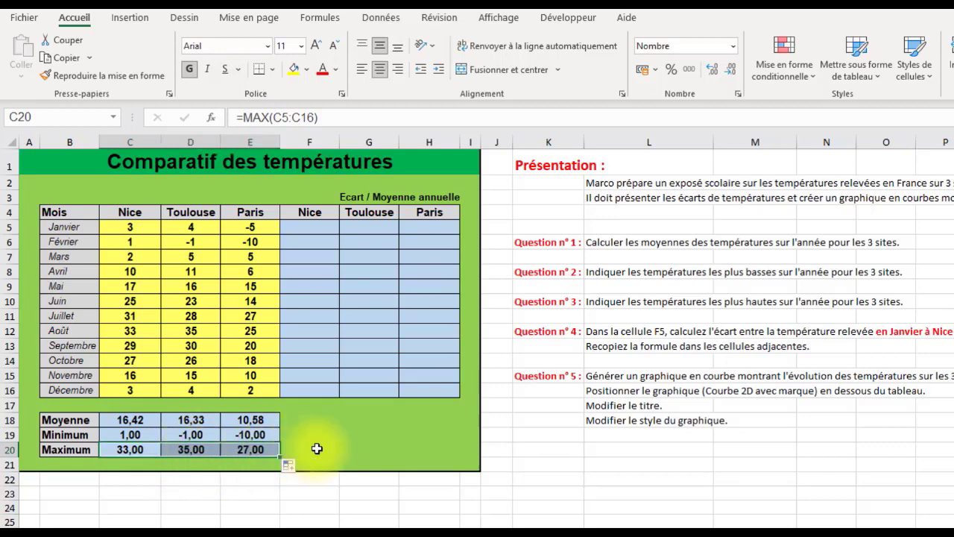
click(344, 447)
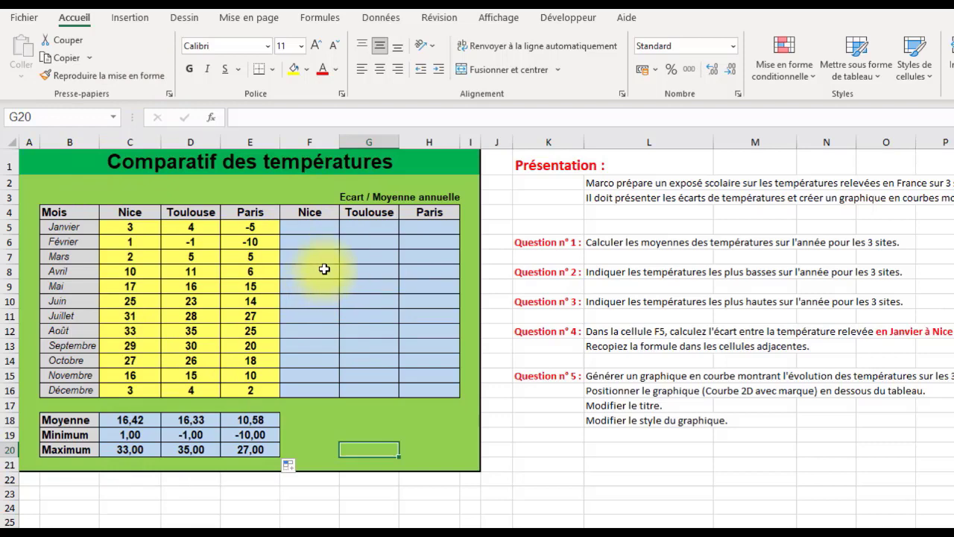
Enter =C5-C$18 in F5 to compute Nice's January deviation from its annual average, with the row of the average locked.
click(317, 229)
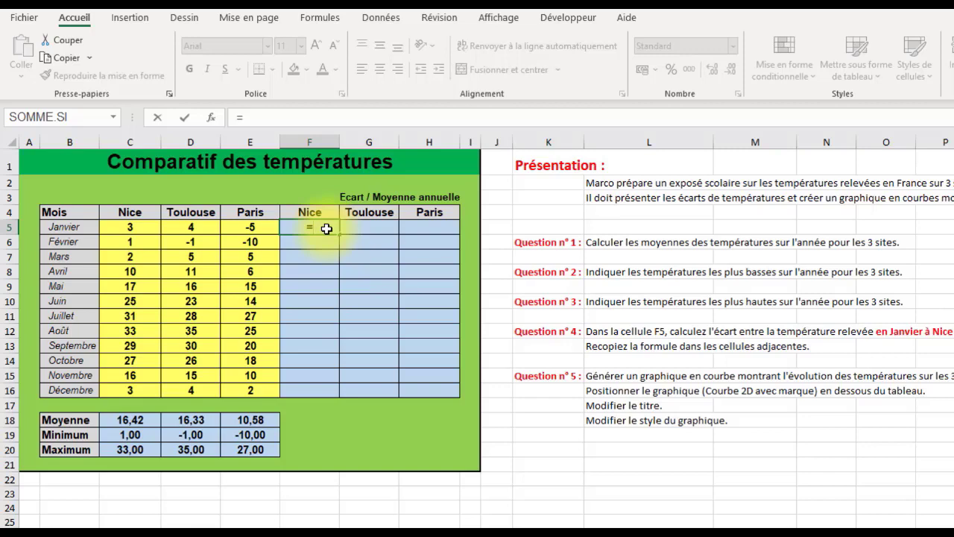
click(138, 229)
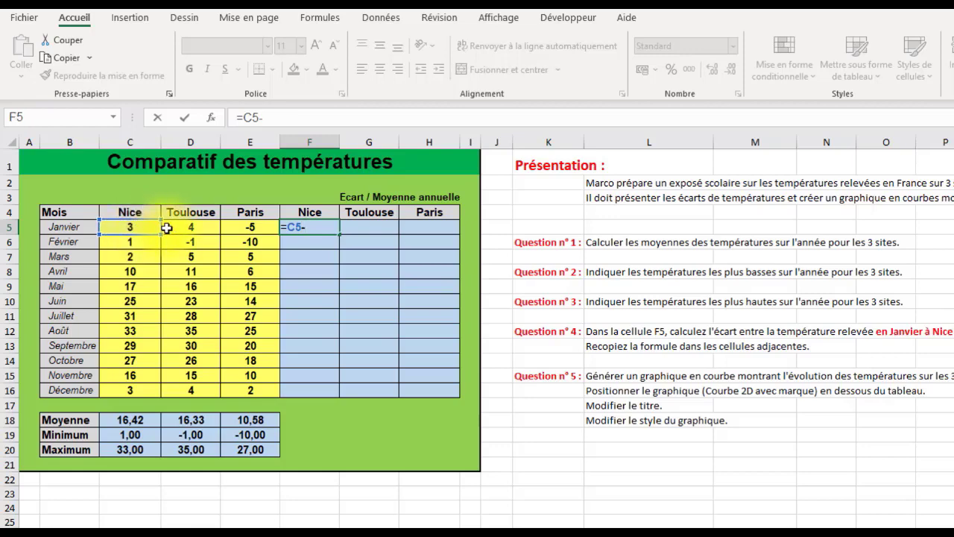
click(135, 420)
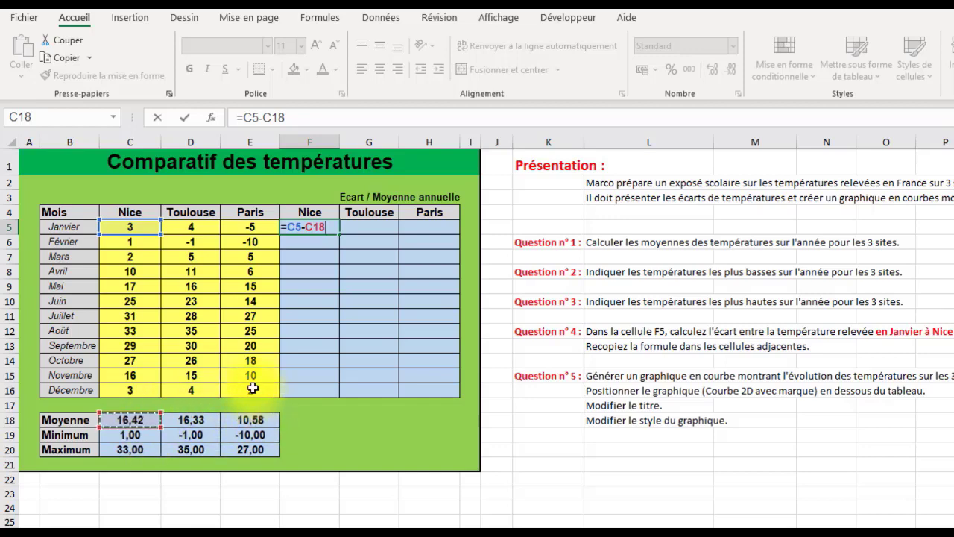
click(271, 116)
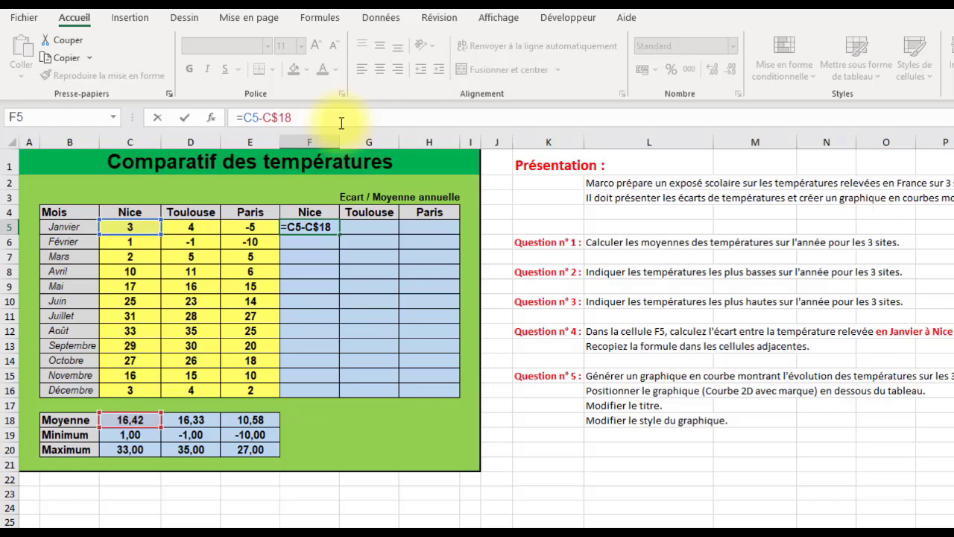
click(185, 117)
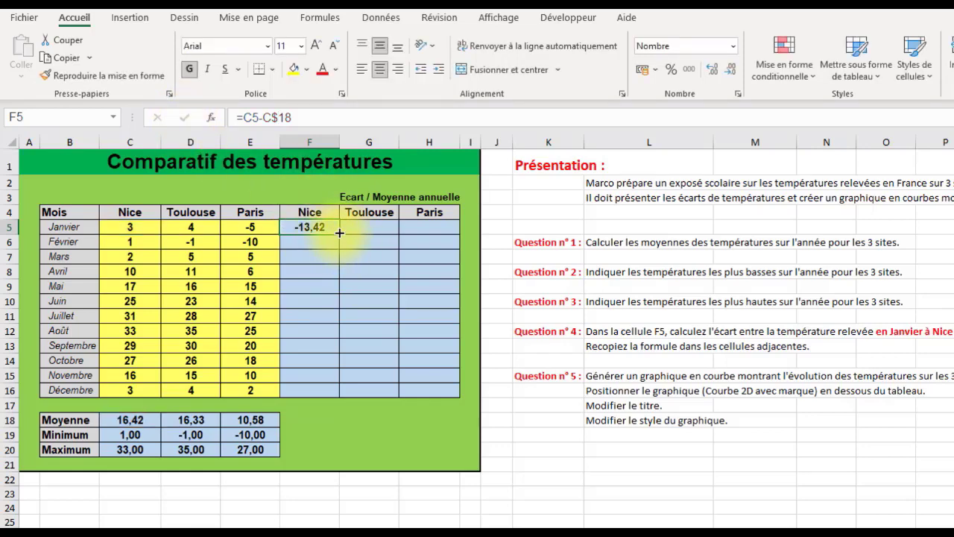
Copy the deviation formula from F5 down to December in F16, and across to the Toulouse and Paris columns through H16.
drag(339, 231, 340, 402)
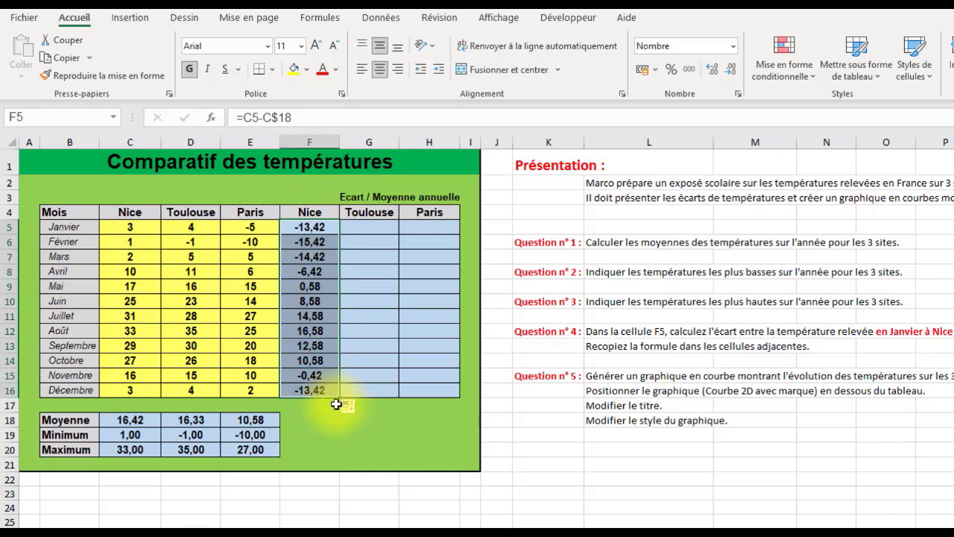
drag(340, 399, 444, 398)
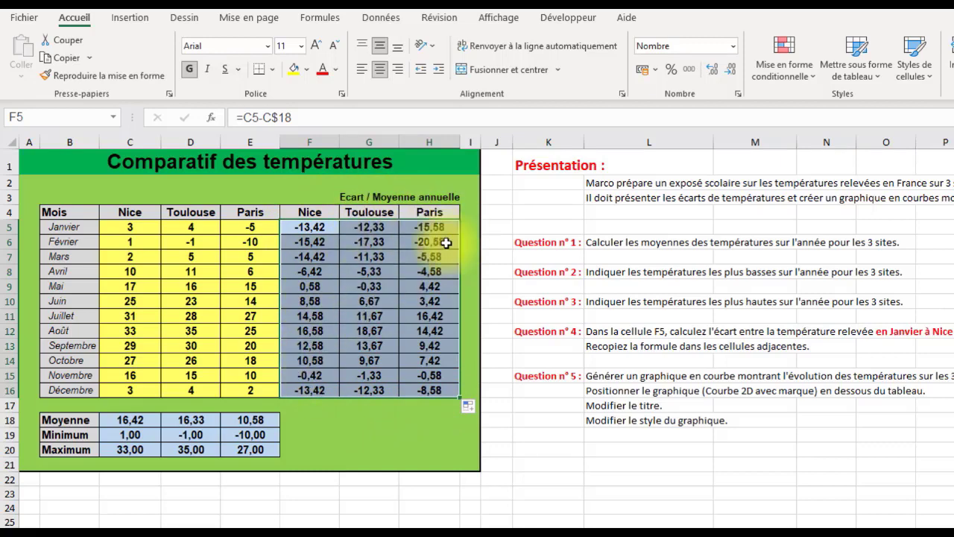
click(438, 416)
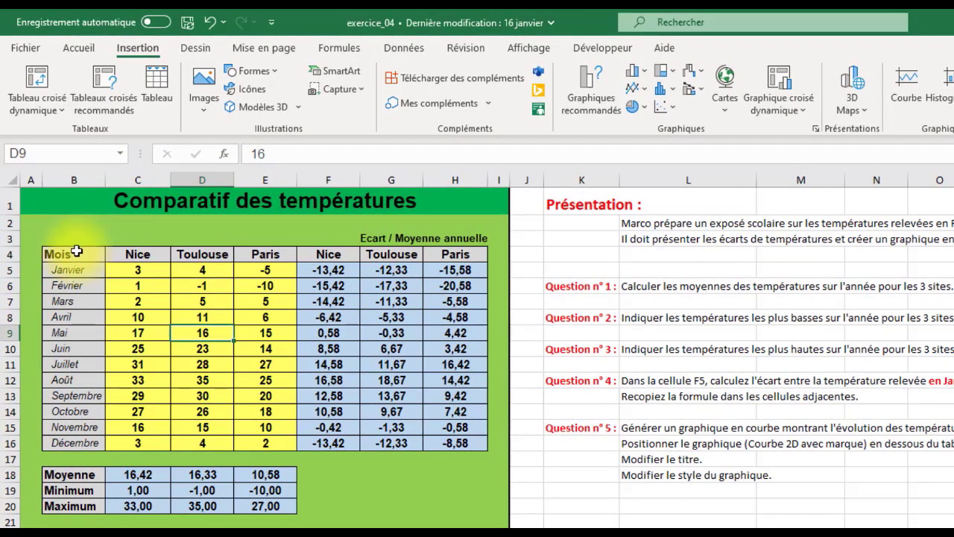
Insert a 2D line chart with markers from the months and the Nice, Toulouse and Paris temperatures in B4:E16.
click(88, 255)
drag(106, 258, 269, 450)
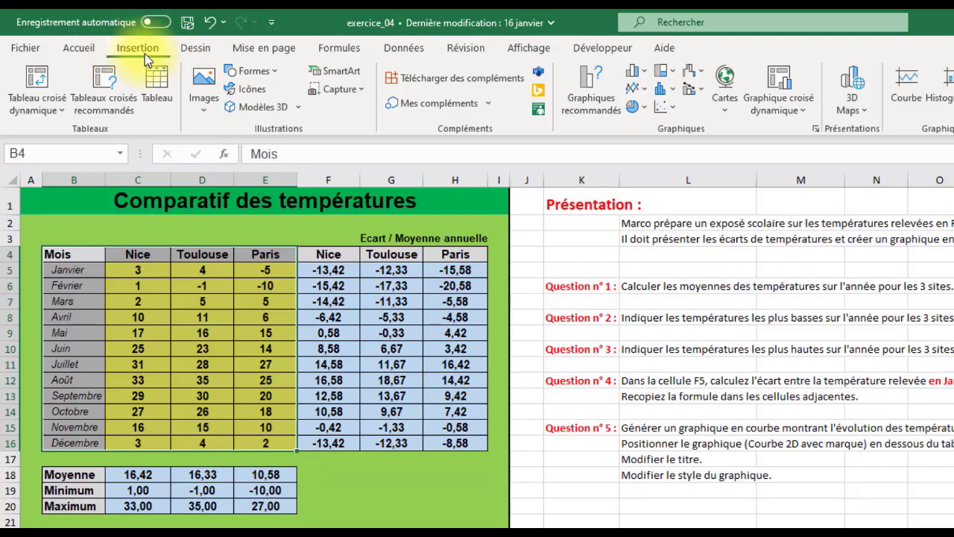
click(638, 89)
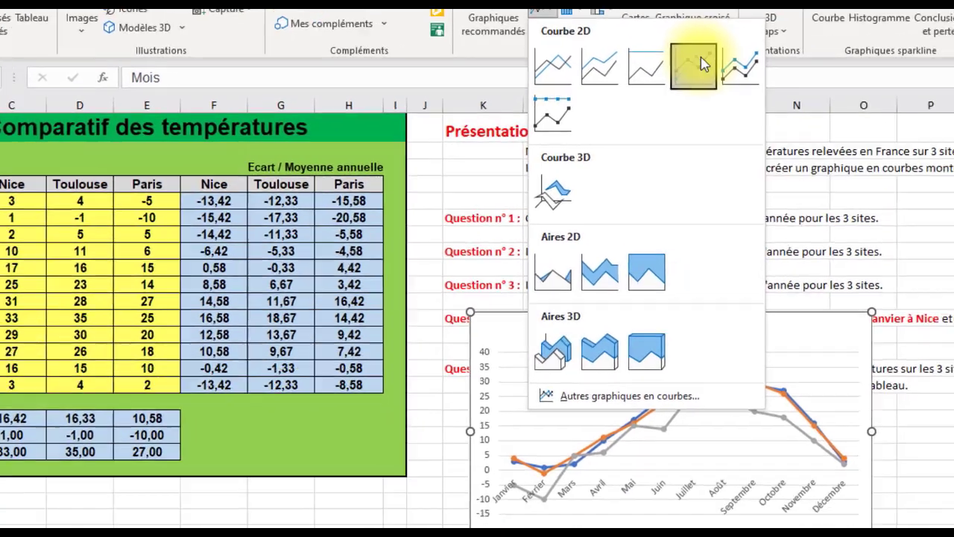
click(780, 141)
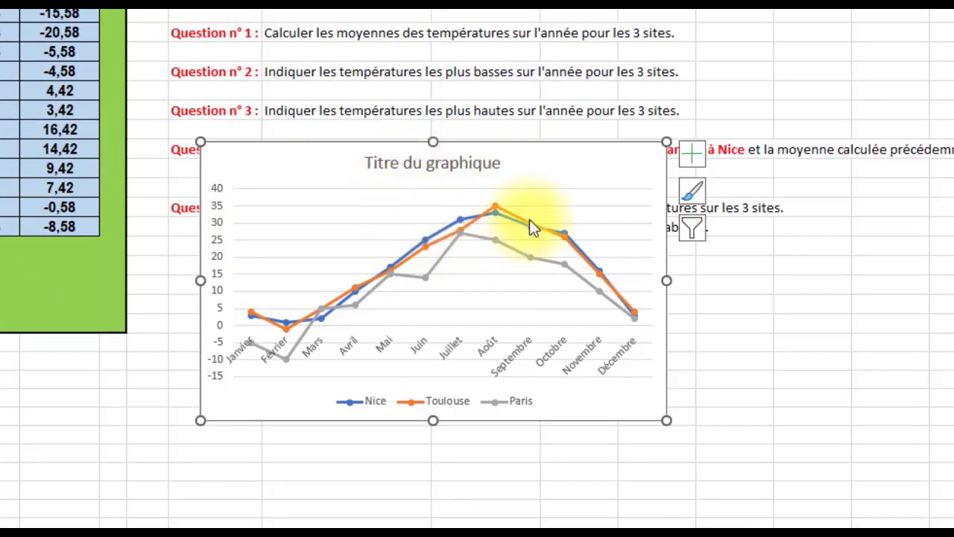
Replace the chart's placeholder title with "Comparatif des températures".
click(479, 165)
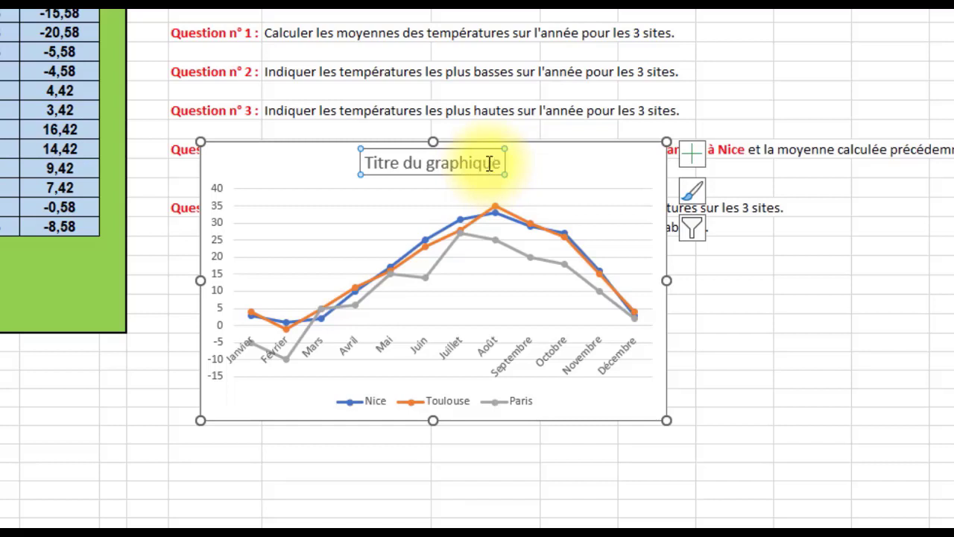
click(496, 164)
drag(500, 164, 366, 161)
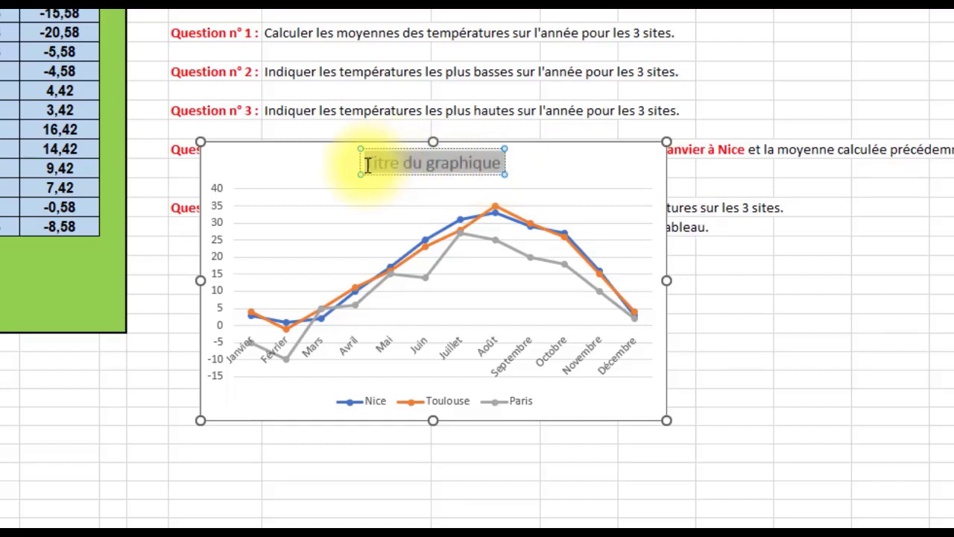
text(Comprart)
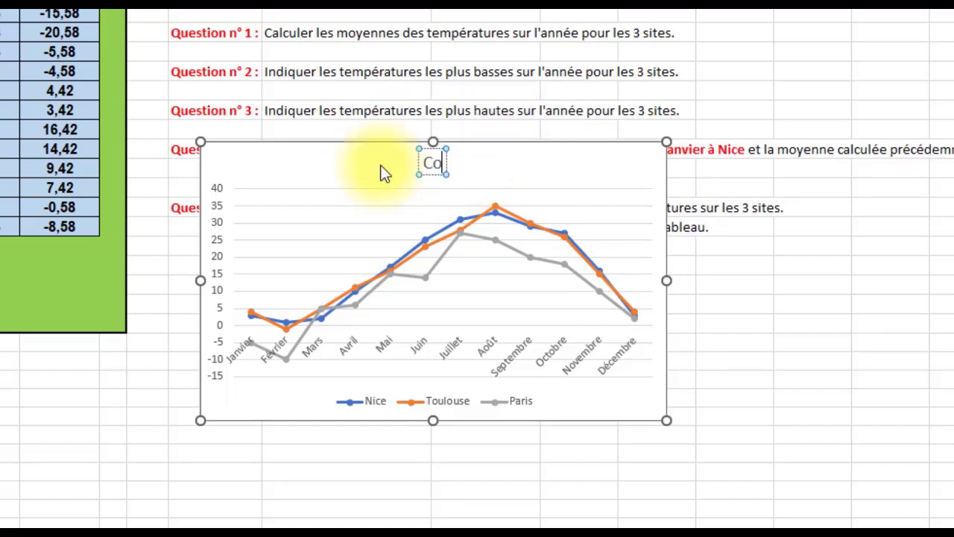
key(BackSpace)
key(BackSpace)
key(BackSpace)
key(BackSpace)
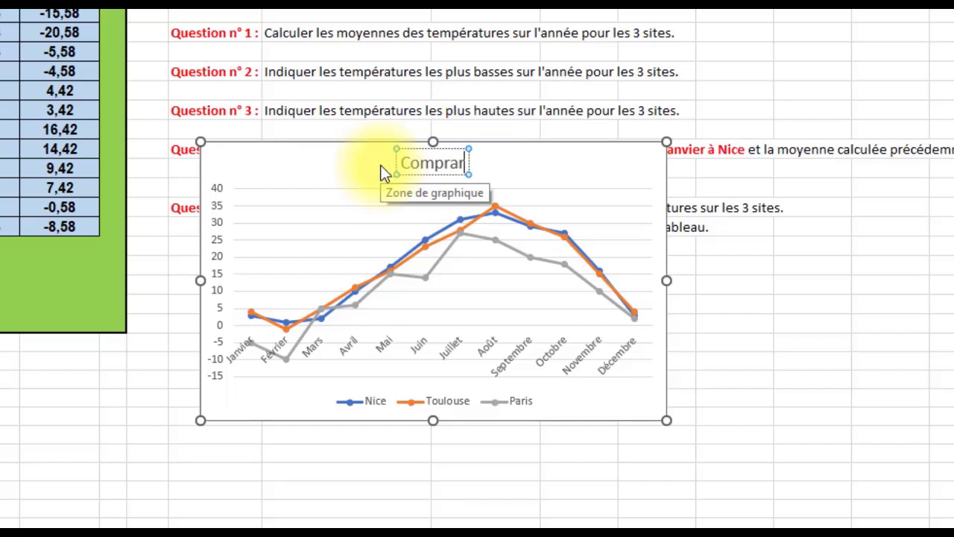
text(a)
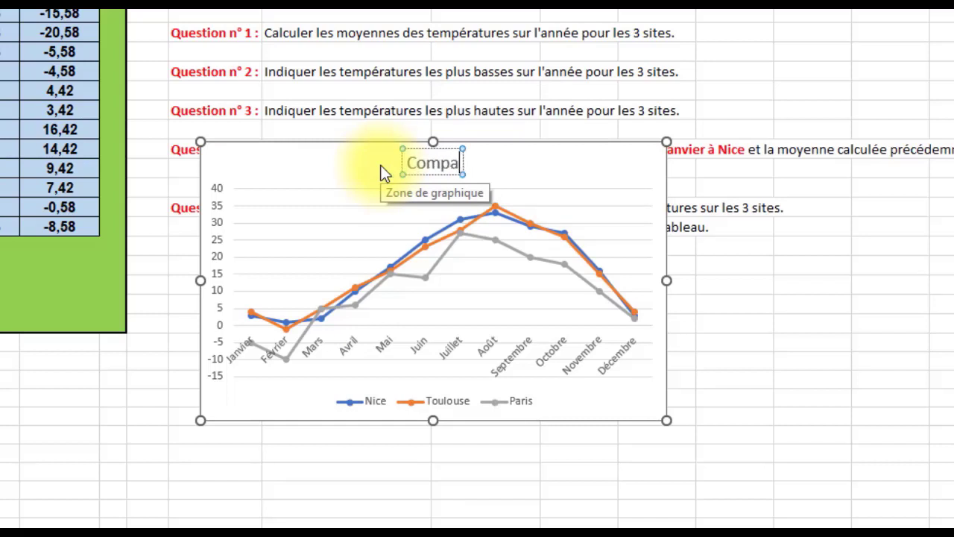
text(ratif des)
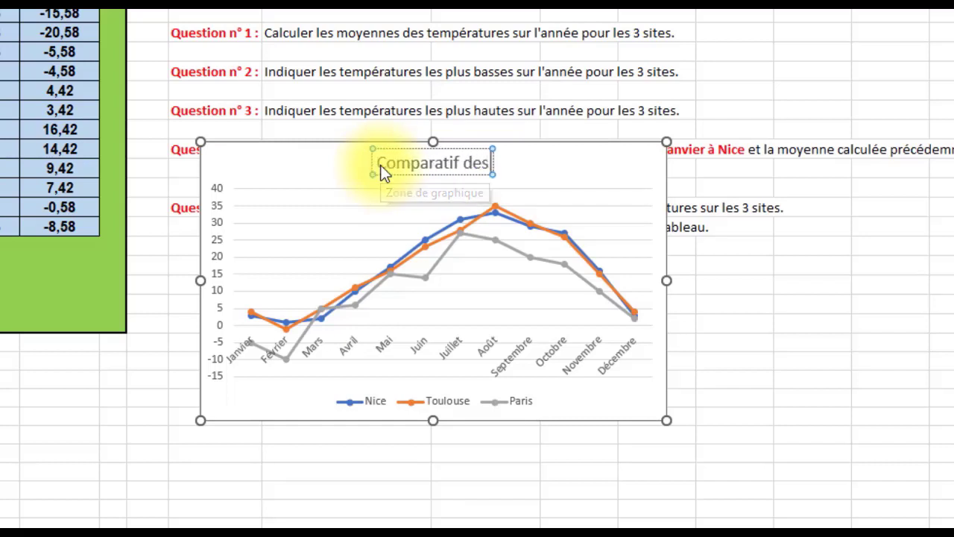
text( températures)
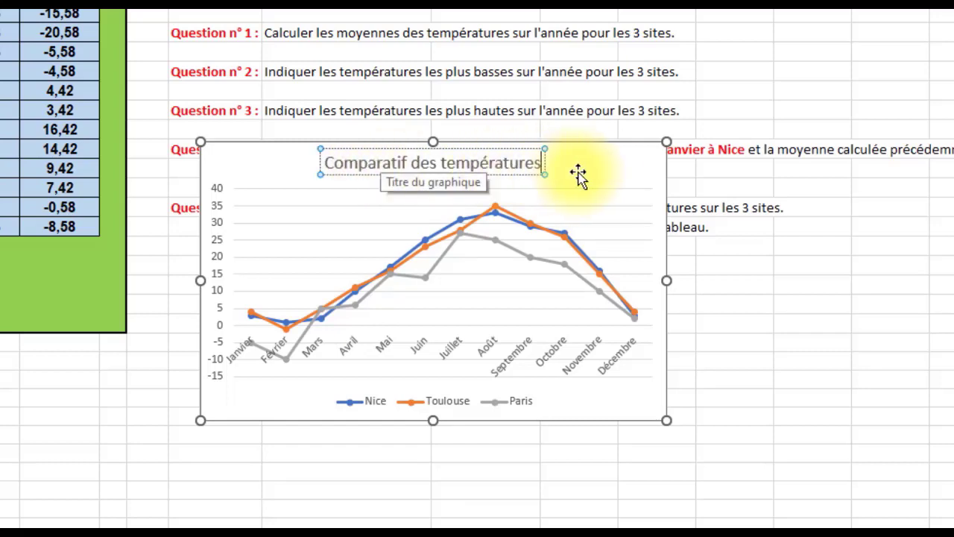
click(615, 170)
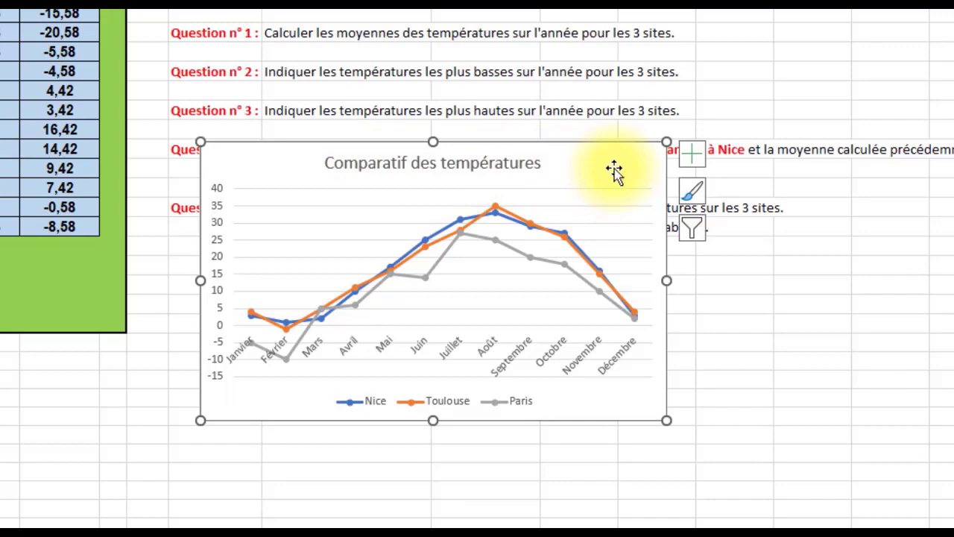
Move the chart below the temperature table, starting around row 23, and apply the dark chart style Style 9.
drag(615, 170, 13, 382)
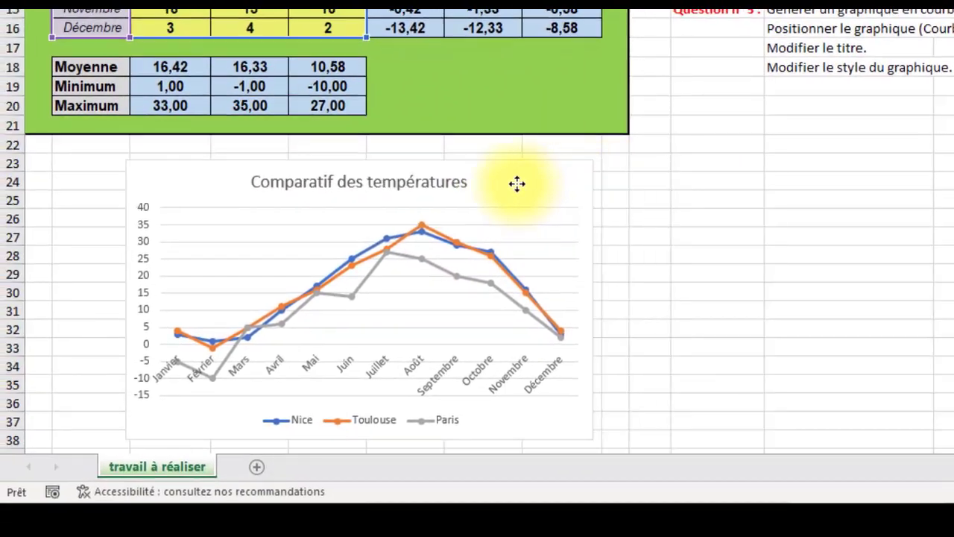
mouse_move(517, 184)
mouse_down()
mouse_move(464, 181)
mouse_move(505, 181)
mouse_up()
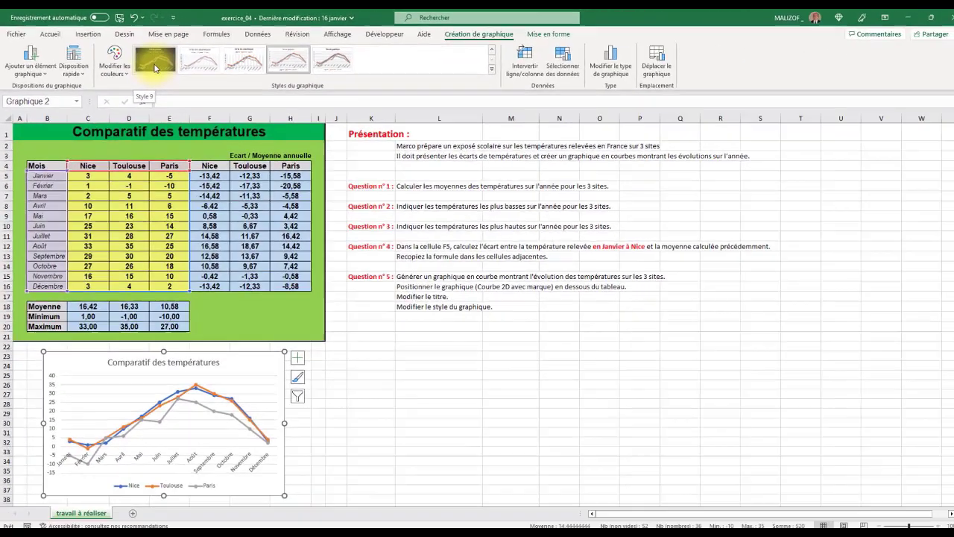
click(155, 68)
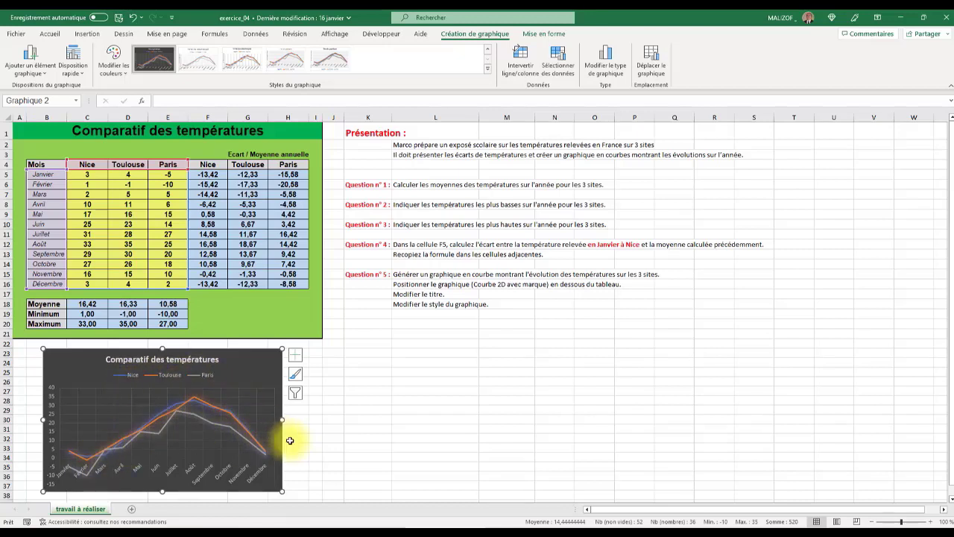
click(408, 335)
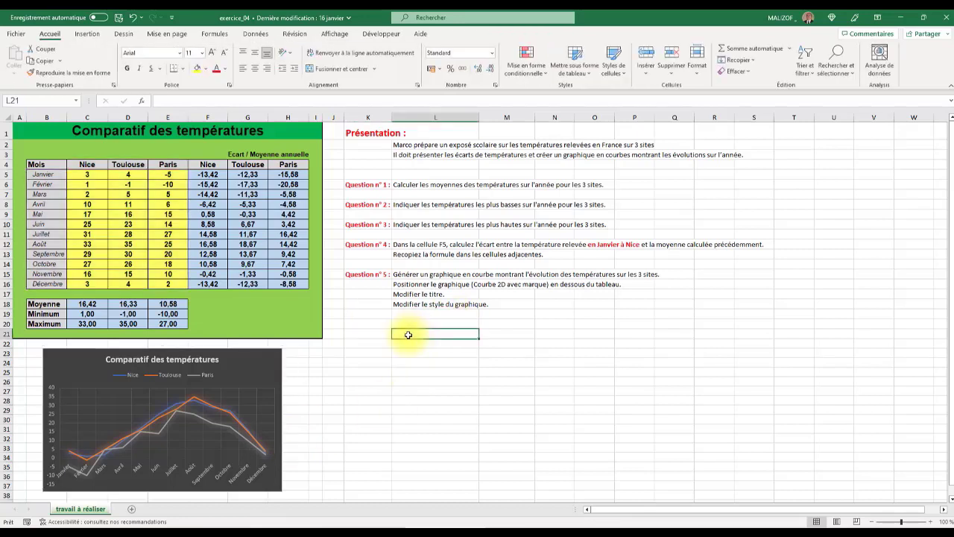